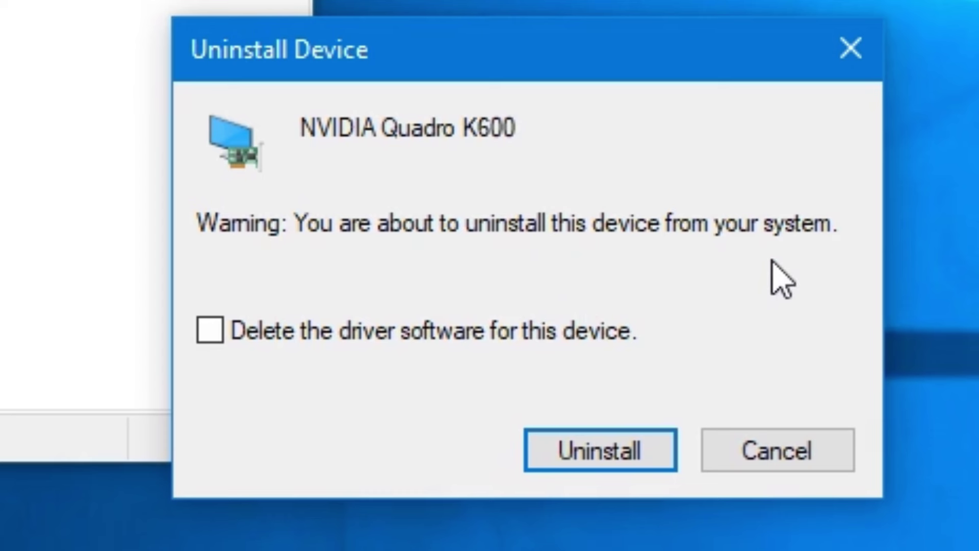
Uninstall the NVIDIA Quadro K600 device and delete its driver software along with it
{"action": "left_click", "coordinate": [199, 343]}
{"action": "left_click", "coordinate": [198, 344]}
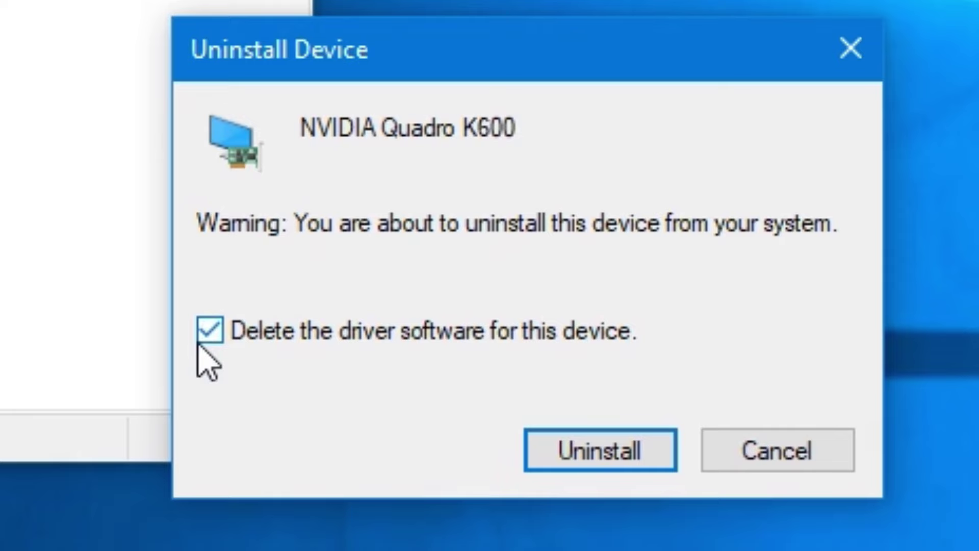
{"action": "left_click", "coordinate": [199, 343]}
{"action": "left_click", "coordinate": [592, 450]}
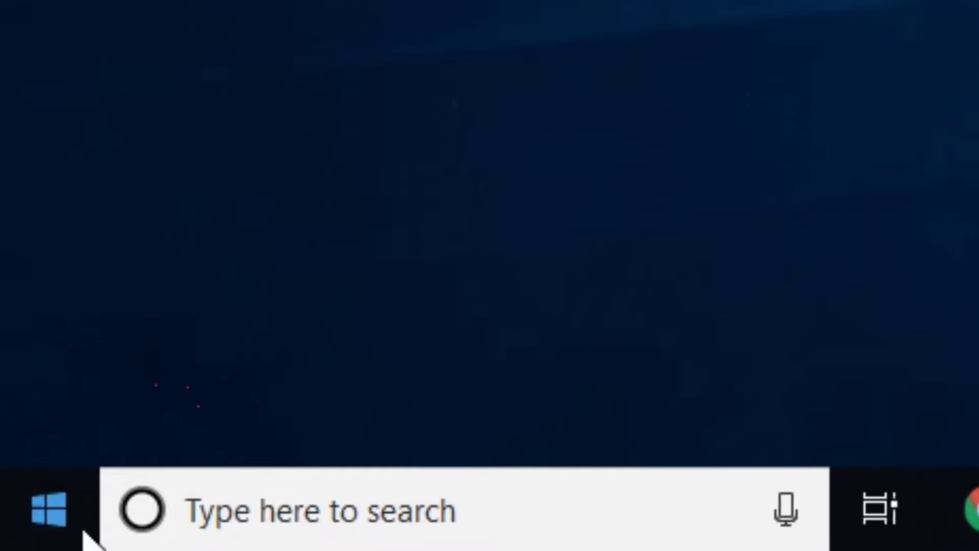
Search Windows for "updates", open the Windows Update settings, check for updates, and close the settings window
{"action": "left_click", "coordinate": [13, 540]}
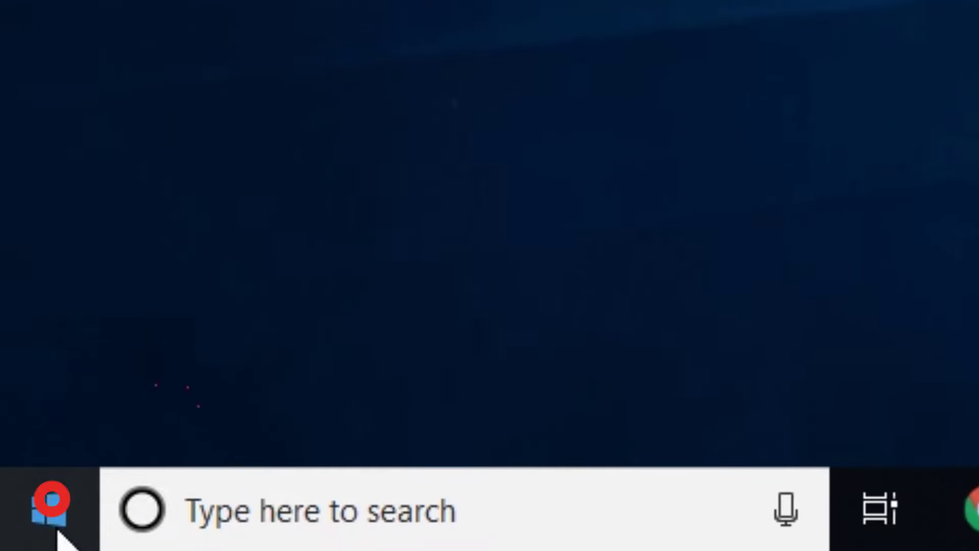
{"action": "type", "text": "updates"}
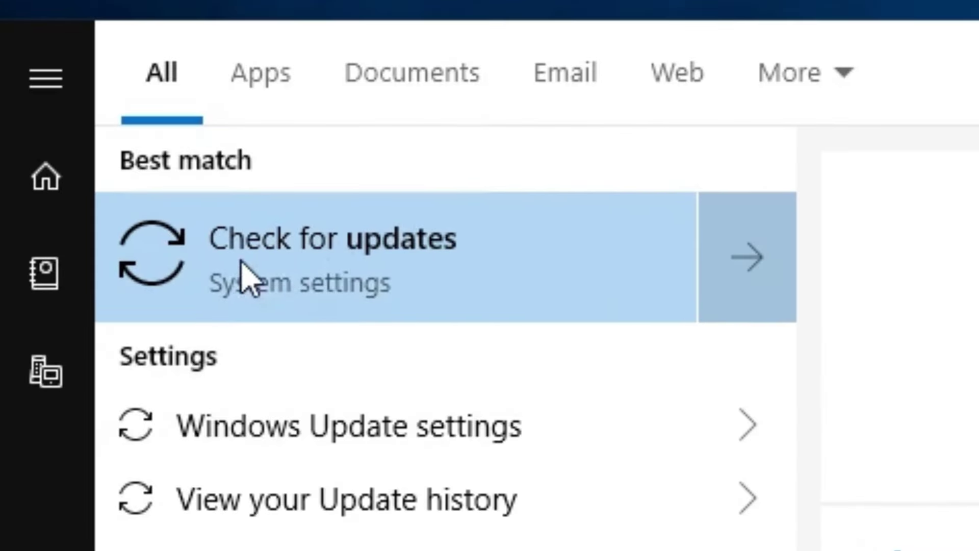
{"action": "left_click", "coordinate": [80, 268]}
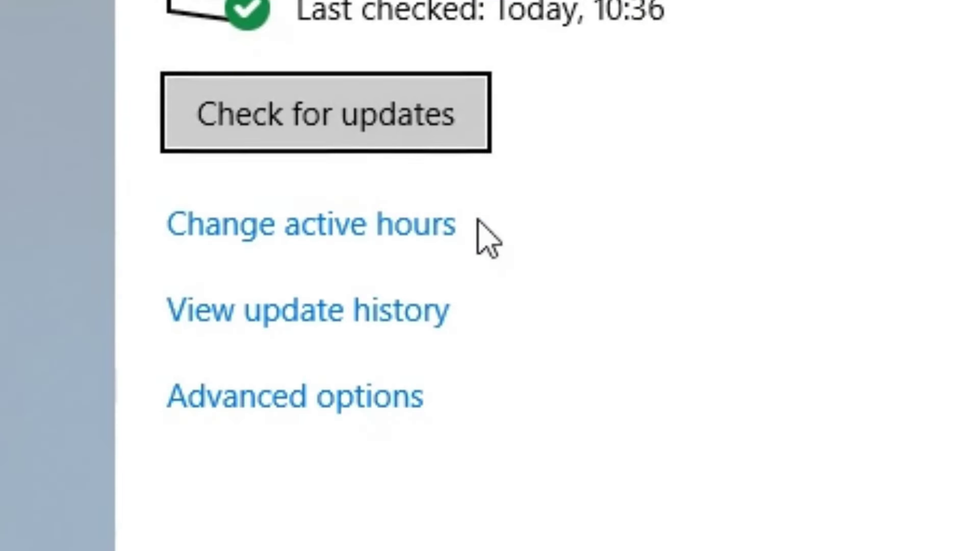
{"action": "left_click", "coordinate": [316, 117]}
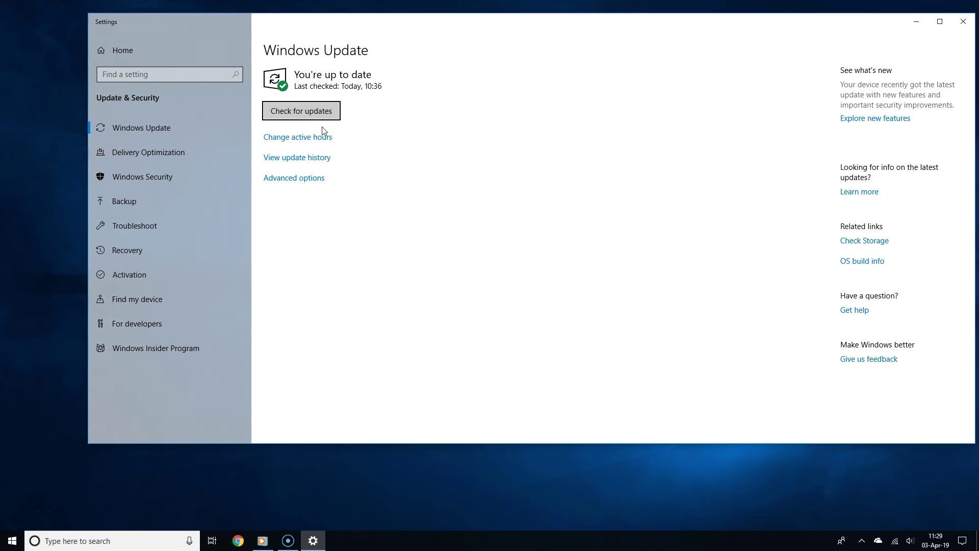
{"action": "left_click", "coordinate": [970, 22]}
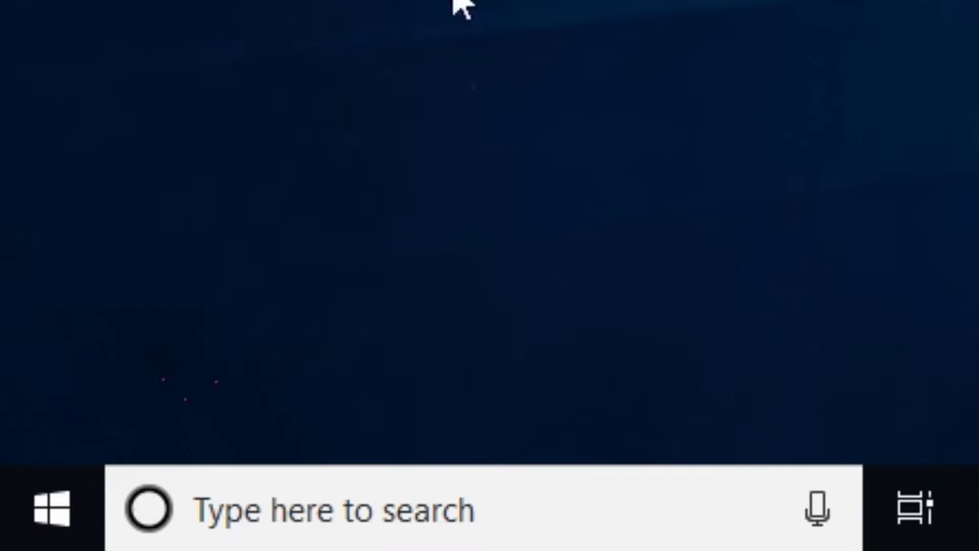
Search Windows for "apps and features" and open the Apps & features settings
{"action": "left_click", "coordinate": [84, 504]}
{"action": "type", "text": "apps and "}
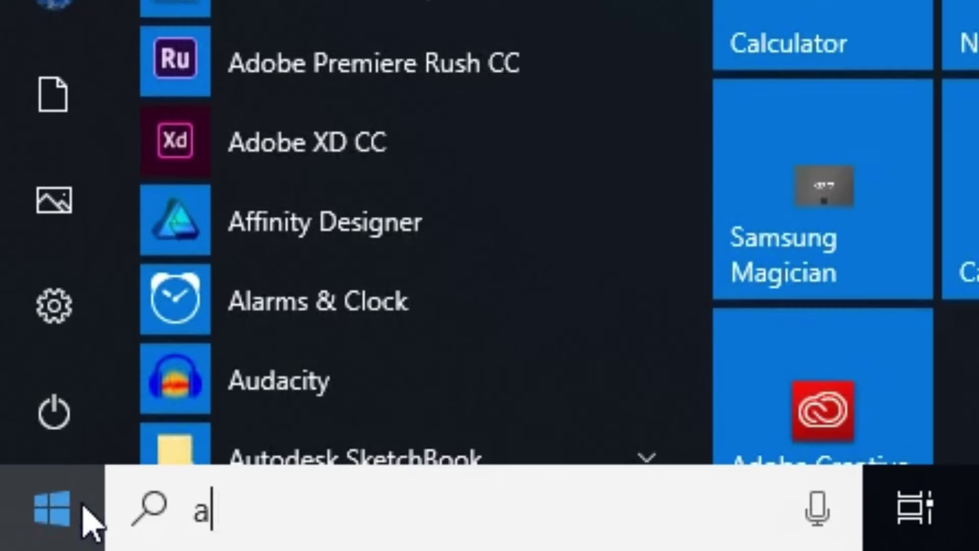
{"action": "type", "text": "features"}
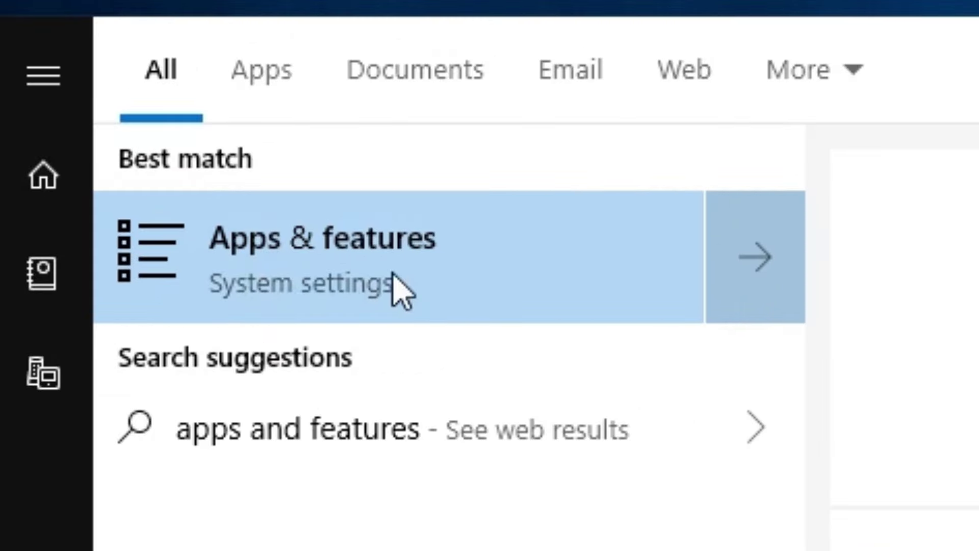
{"action": "left_click", "coordinate": [393, 276]}
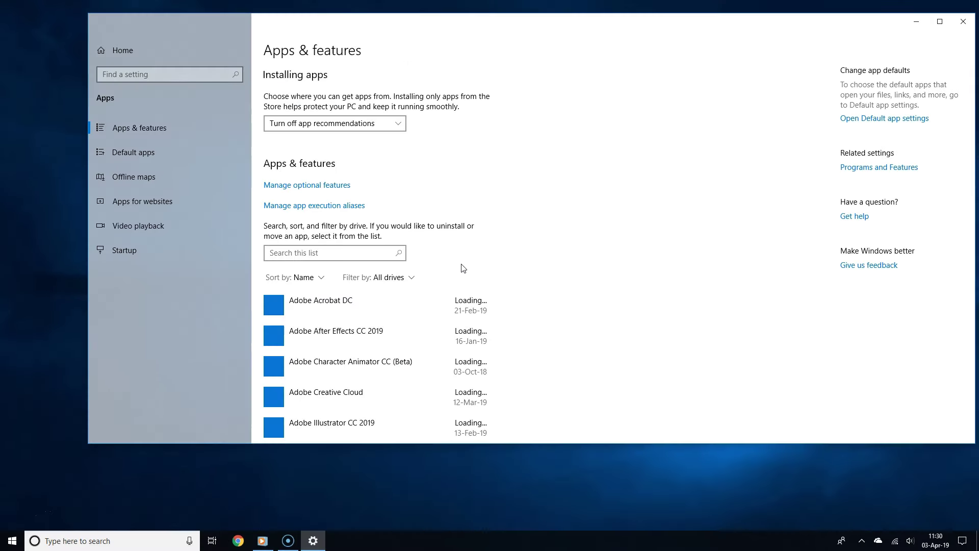
Browse the installed apps and select Adobe Acrobat DC
{"action": "scroll", "coordinate": [463, 268], "scroll_direction": "down", "scroll_amount": 5}
{"action": "scroll", "coordinate": [463, 269], "scroll_direction": "up", "scroll_amount": 2}
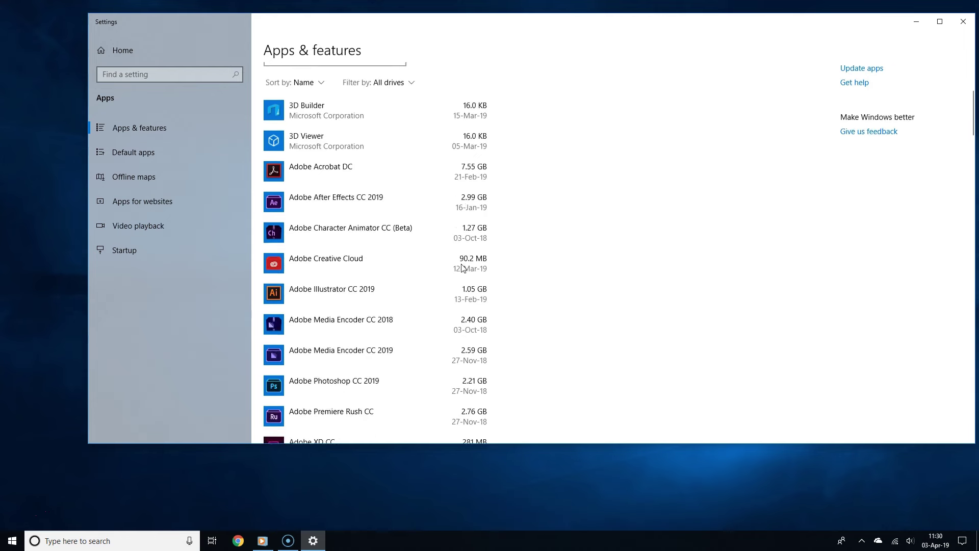
{"action": "scroll", "coordinate": [463, 268], "scroll_direction": "down", "scroll_amount": 8}
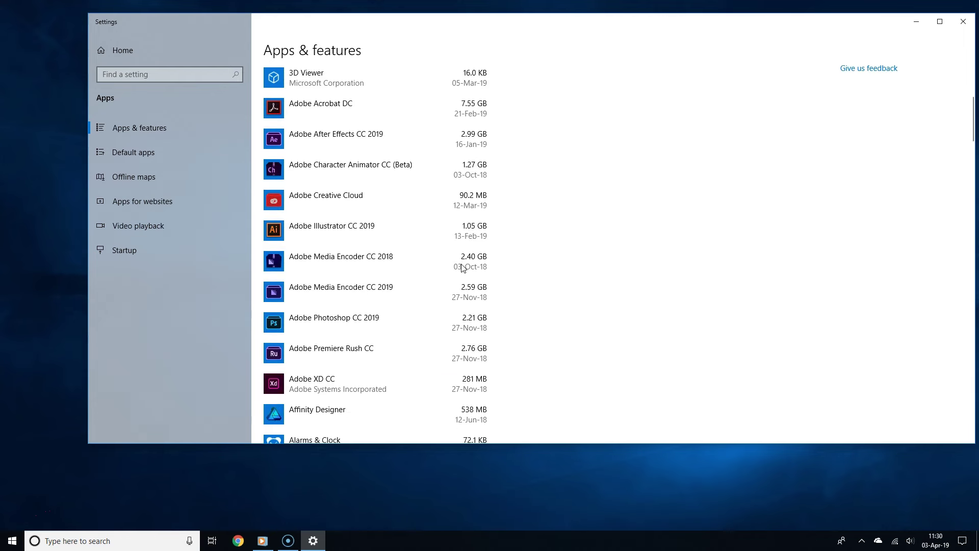
{"action": "scroll", "coordinate": [463, 268], "scroll_direction": "up", "scroll_amount": 8}
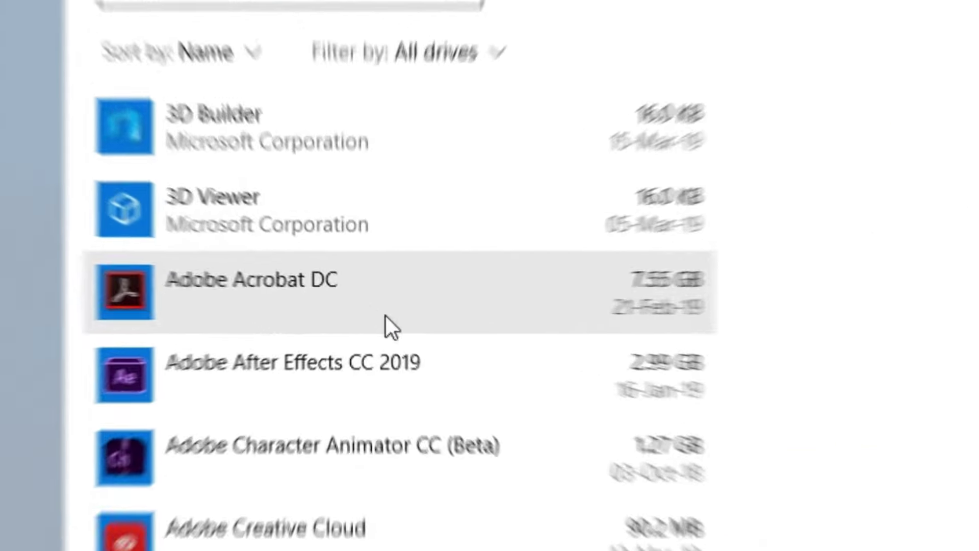
{"action": "left_click", "coordinate": [382, 315]}
{"action": "left_click", "coordinate": [748, 477]}
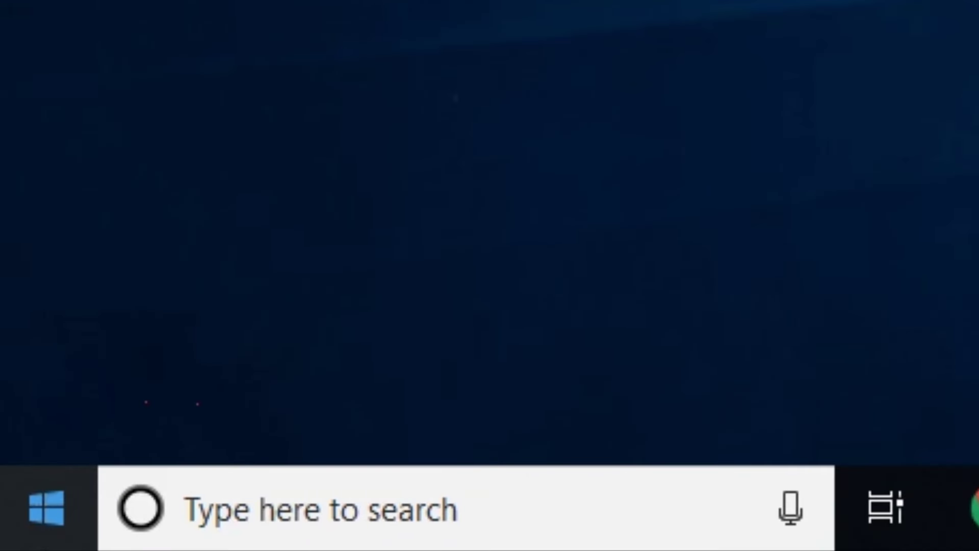
Launch System Restore by running rstrui.exe from the Run dialog
{"action": "right_click", "coordinate": [25, 509]}
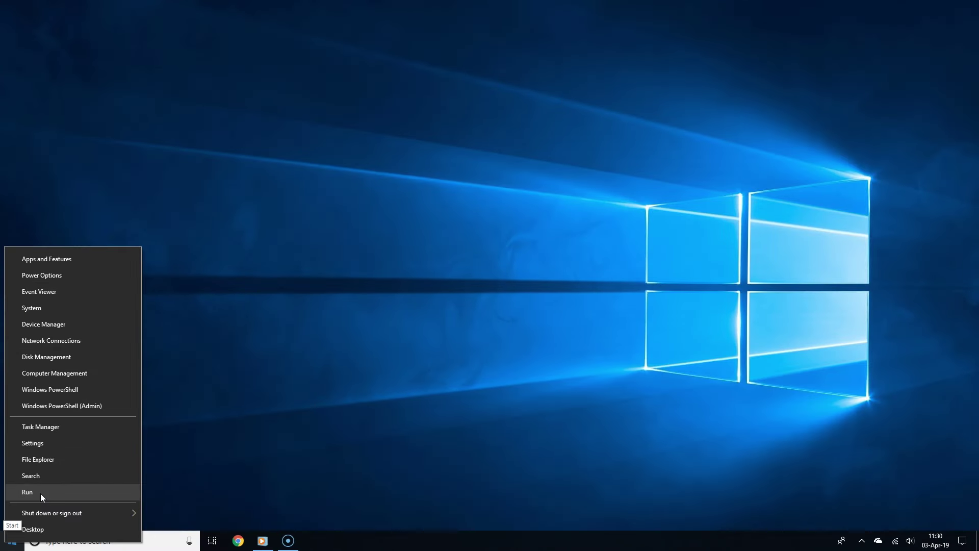
{"action": "left_click", "coordinate": [41, 493]}
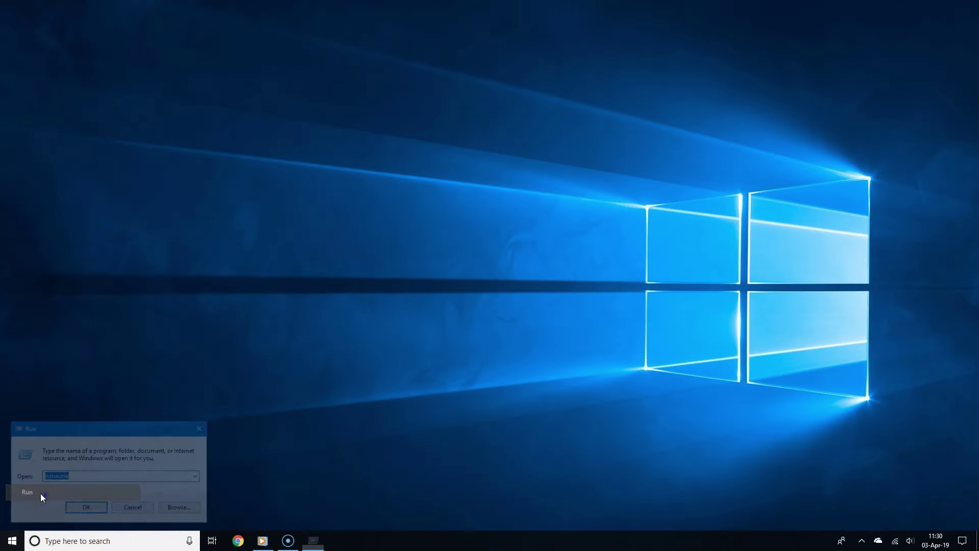
{"action": "left_click_drag", "start_coordinate": [114, 424], "coordinate": [341, 274]}
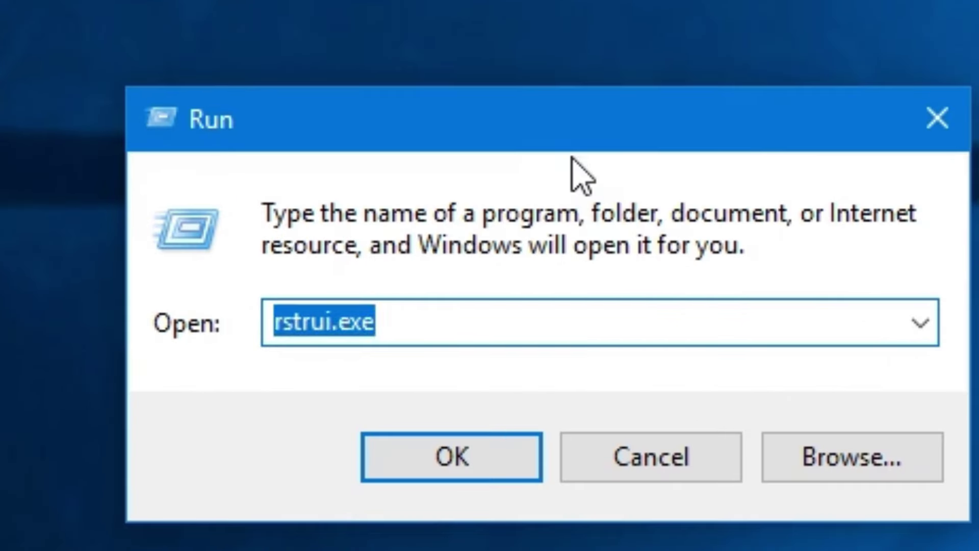
{"action": "type", "text": "rst"}
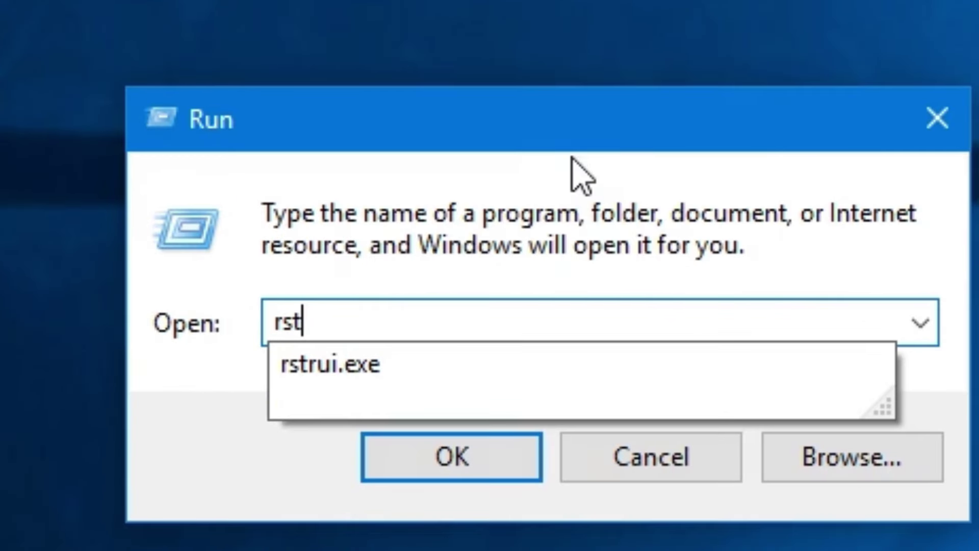
{"action": "type", "text": "rui.exe"}
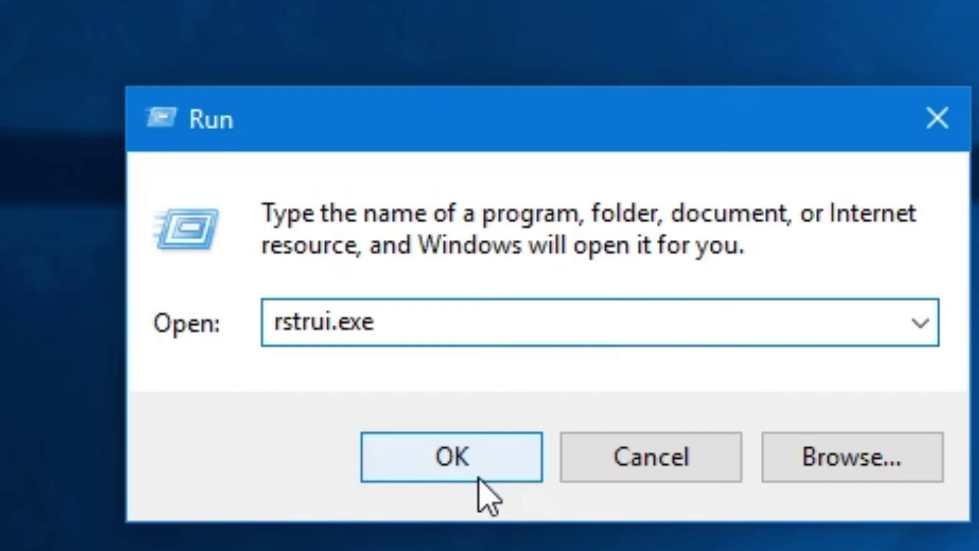
{"action": "left_click", "coordinate": [497, 461]}
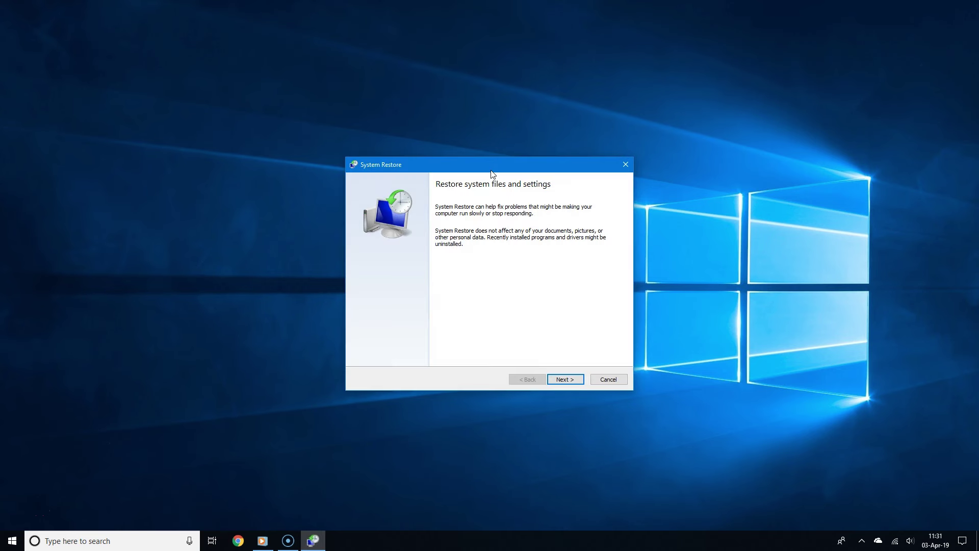
Advance to the restore points in System Restore and choose the Windows Update entry dated 12-Mar-19 15:51:23
{"action": "left_click_drag", "start_coordinate": [491, 170], "coordinate": [375, 149]}
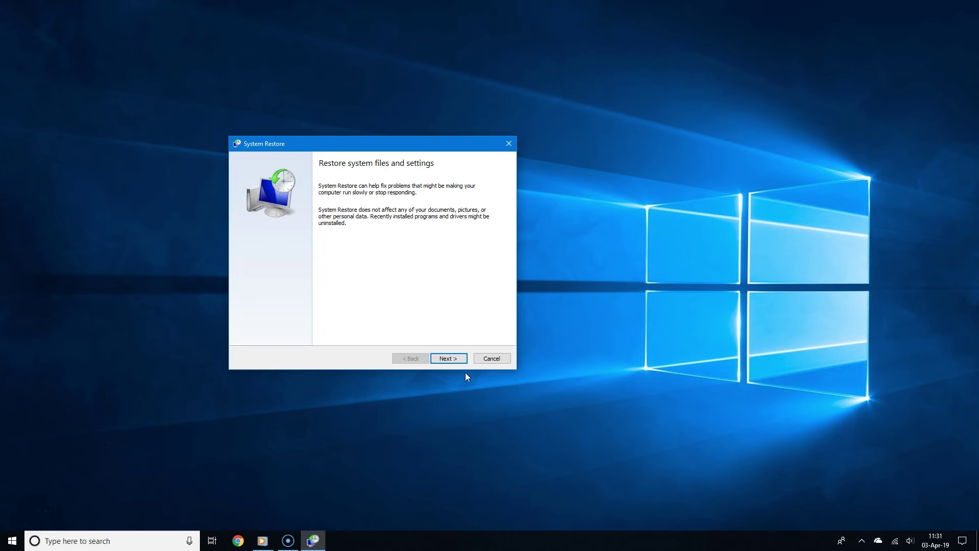
{"action": "left_click", "coordinate": [455, 361]}
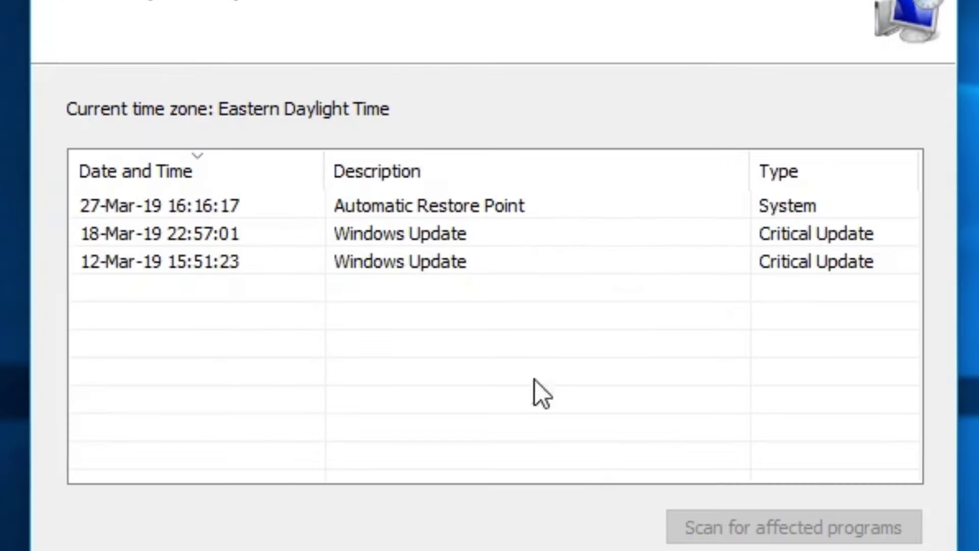
{"action": "left_click", "coordinate": [223, 261]}
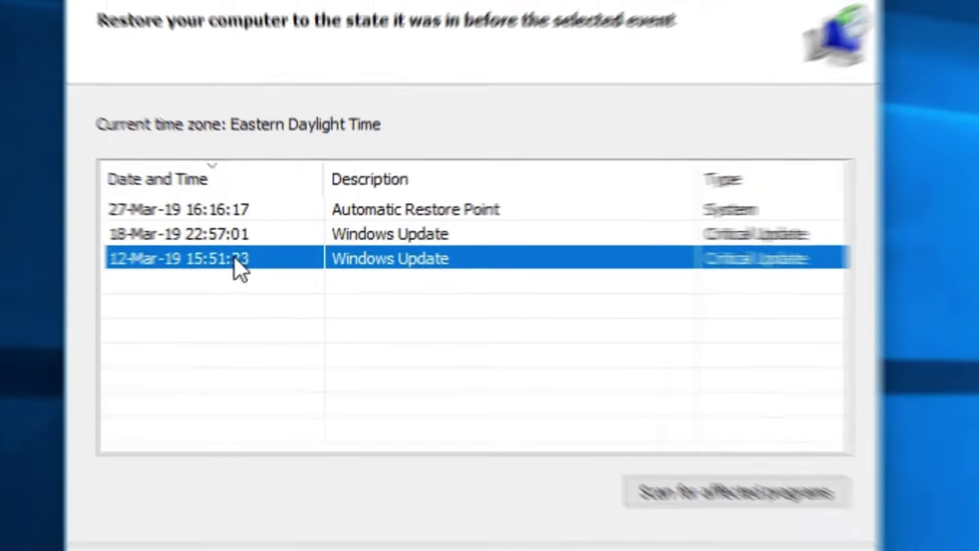
{"action": "left_click", "coordinate": [531, 443]}
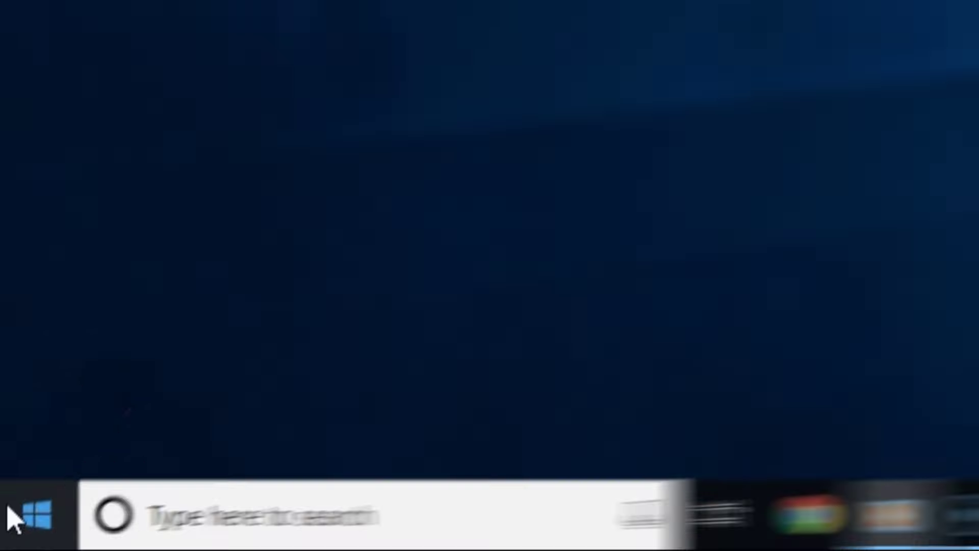
Search Windows for "system configuration" and open the System Configuration app
{"action": "left_click", "coordinate": [6, 540]}
{"action": "type", "text": "system configurat"}
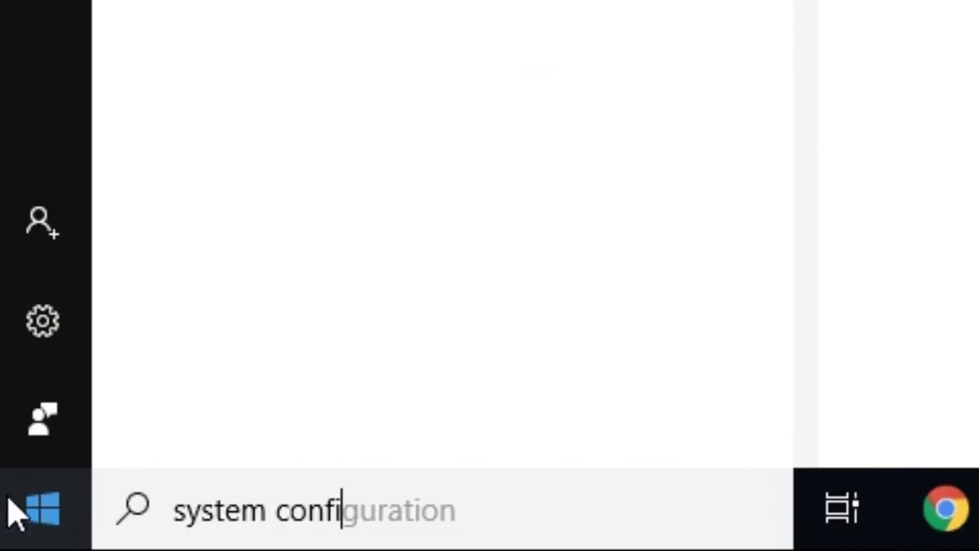
{"action": "type", "text": "ion"}
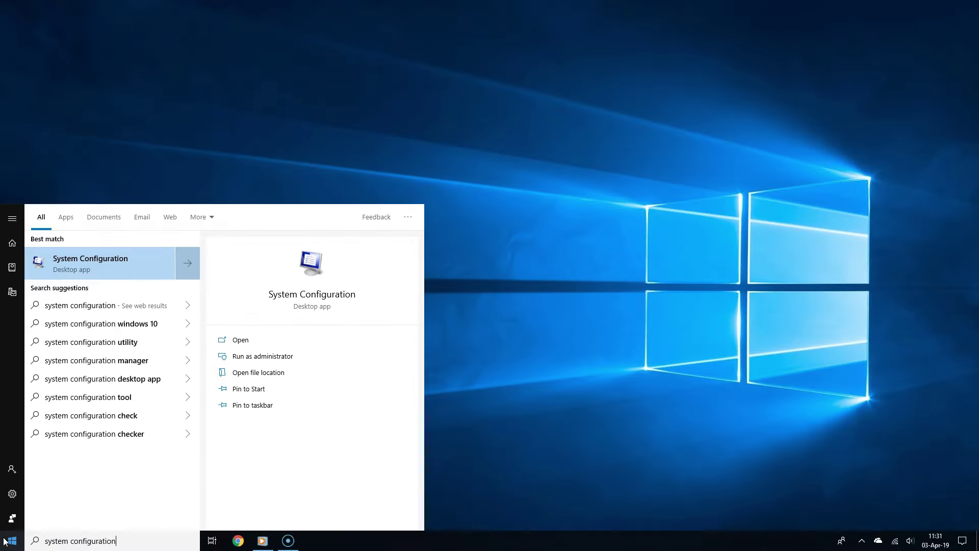
{"action": "left_click", "coordinate": [47, 262]}
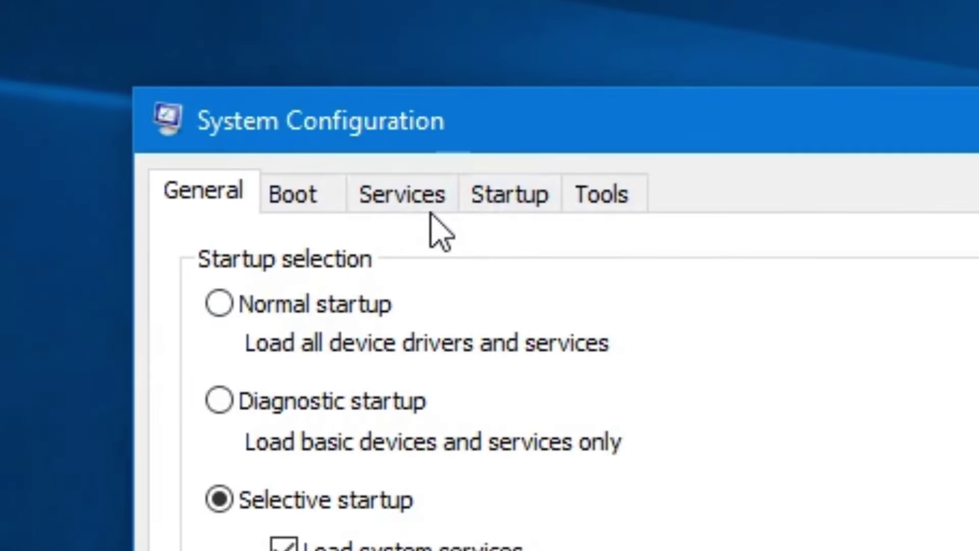
Display the services in System Configuration and sort them alphabetically by service name
{"action": "left_click", "coordinate": [407, 190]}
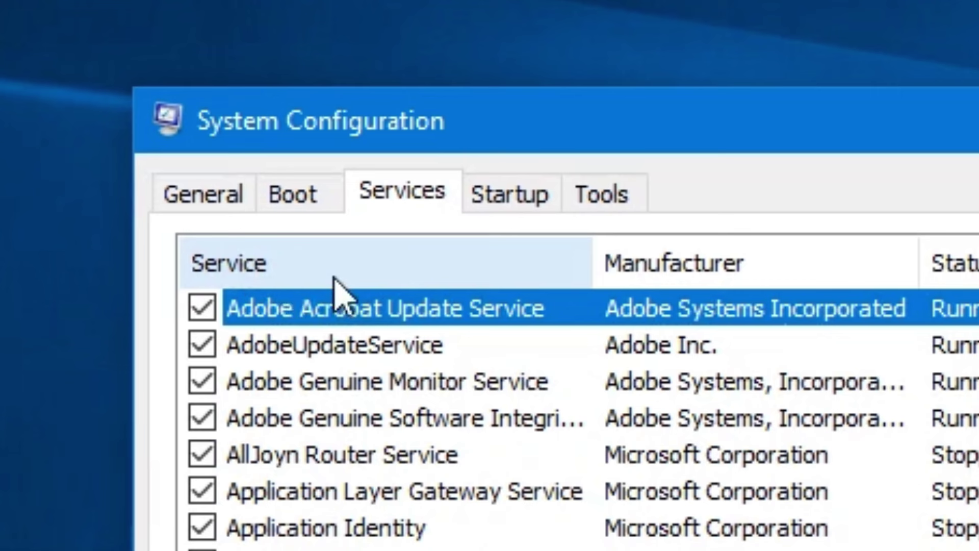
{"action": "left_click", "coordinate": [303, 272]}
{"action": "left_click", "coordinate": [312, 270]}
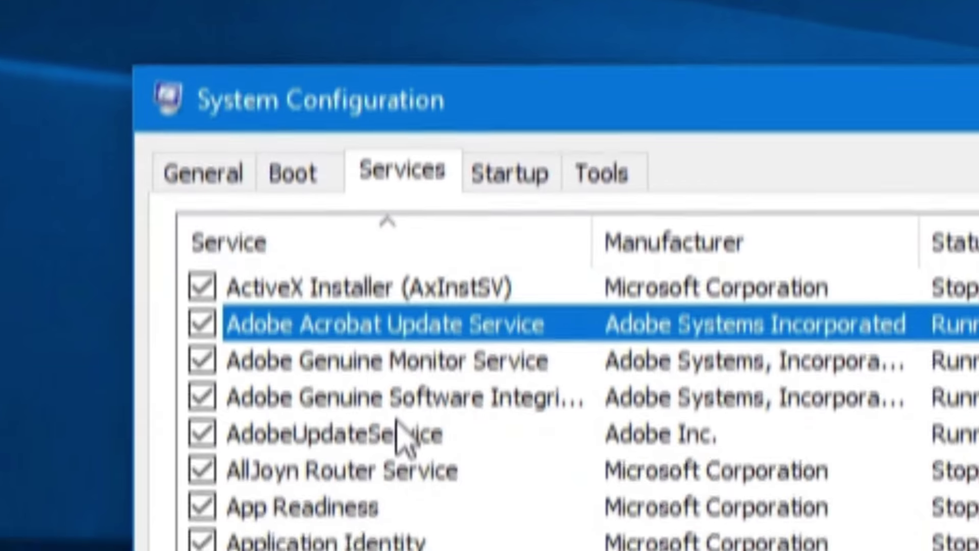
Find the Windows Error Reporting Service in the services list and disable it
{"action": "scroll", "coordinate": [393, 449], "scroll_direction": "down", "scroll_amount": 5}
{"action": "scroll", "coordinate": [393, 301], "scroll_direction": "down", "scroll_amount": 20}
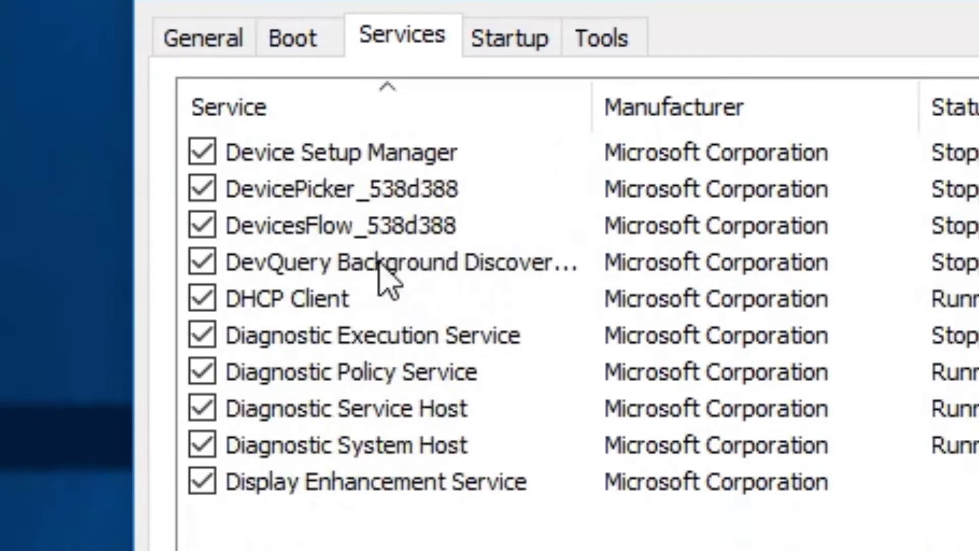
{"action": "scroll", "coordinate": [573, 332], "scroll_direction": "down", "scroll_amount": 20}
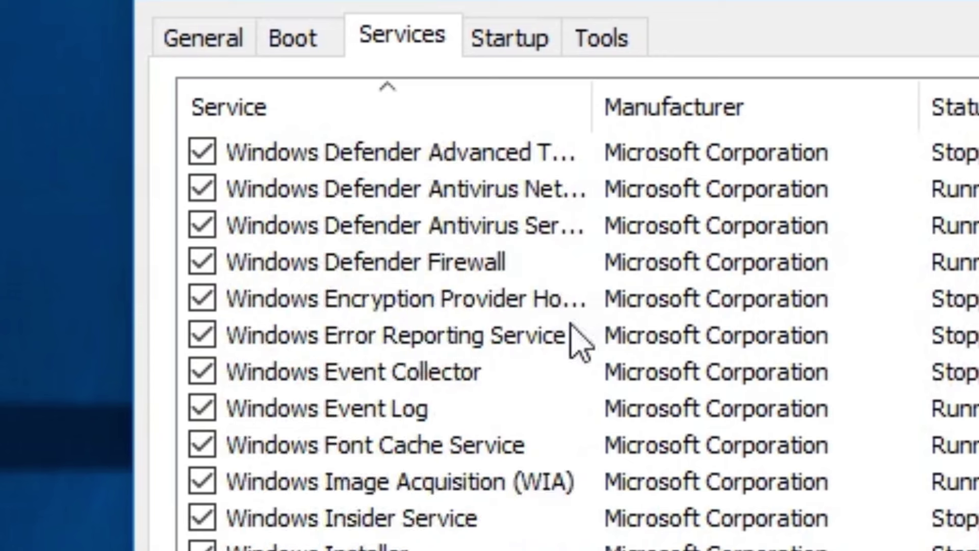
{"action": "scroll", "coordinate": [574, 312], "scroll_direction": "up", "scroll_amount": 2}
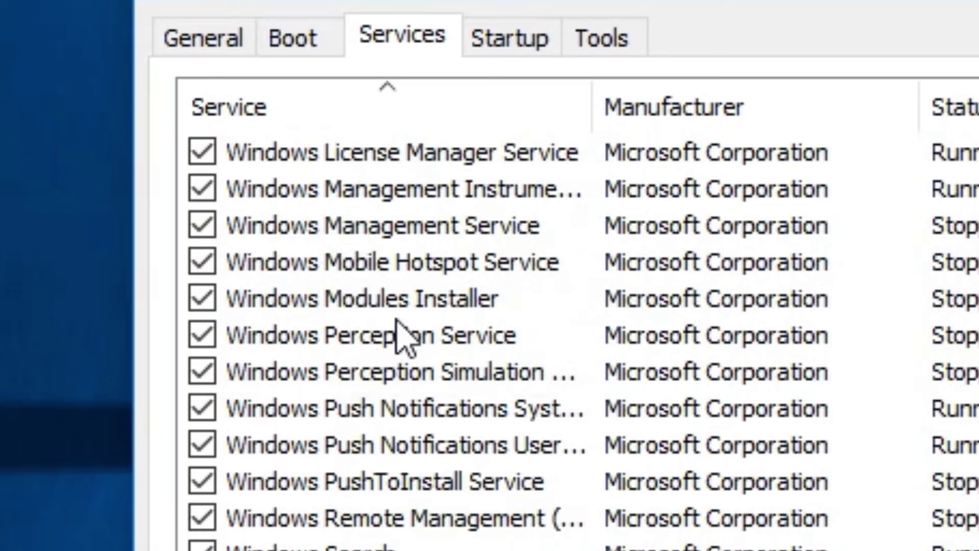
{"action": "scroll", "coordinate": [400, 334], "scroll_direction": "up", "scroll_amount": 2}
{"action": "scroll", "coordinate": [416, 270], "scroll_direction": "up", "scroll_amount": 1}
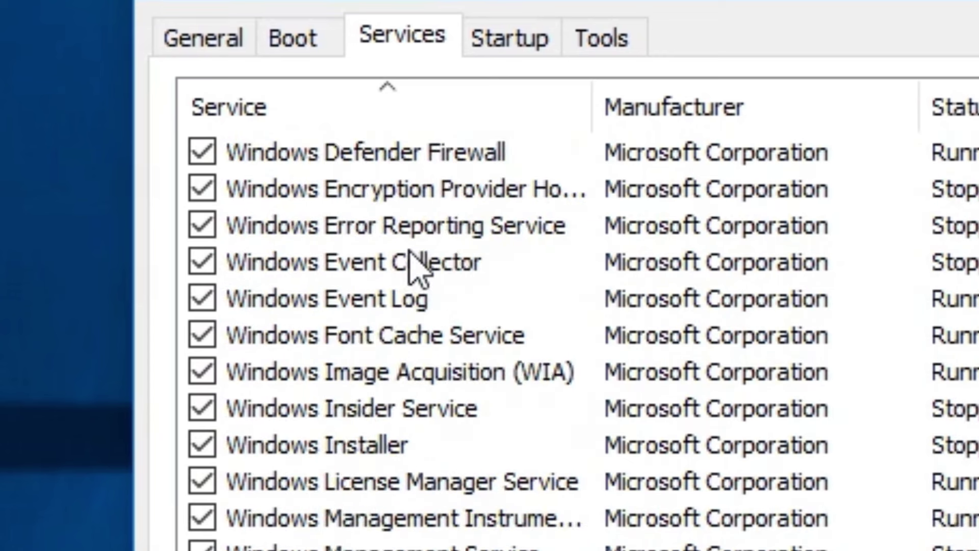
{"action": "left_click", "coordinate": [209, 226]}
{"action": "left_click", "coordinate": [210, 227]}
{"action": "left_click", "coordinate": [202, 227]}
Find the Problem Reports and Solutions Control Panel Support service in the services list and disable it
{"action": "scroll", "coordinate": [258, 280], "scroll_direction": "up", "scroll_amount": 20}
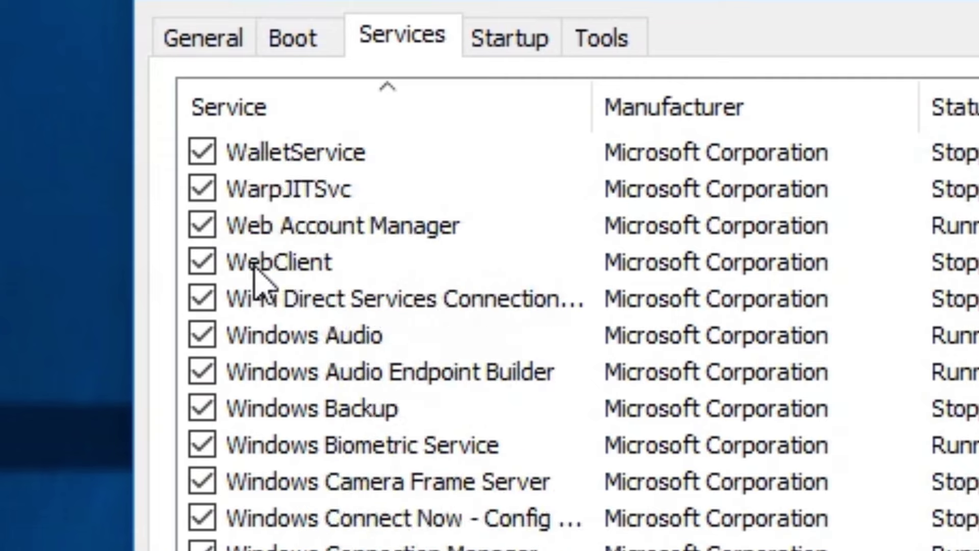
{"action": "scroll", "coordinate": [258, 279], "scroll_direction": "up", "scroll_amount": 8}
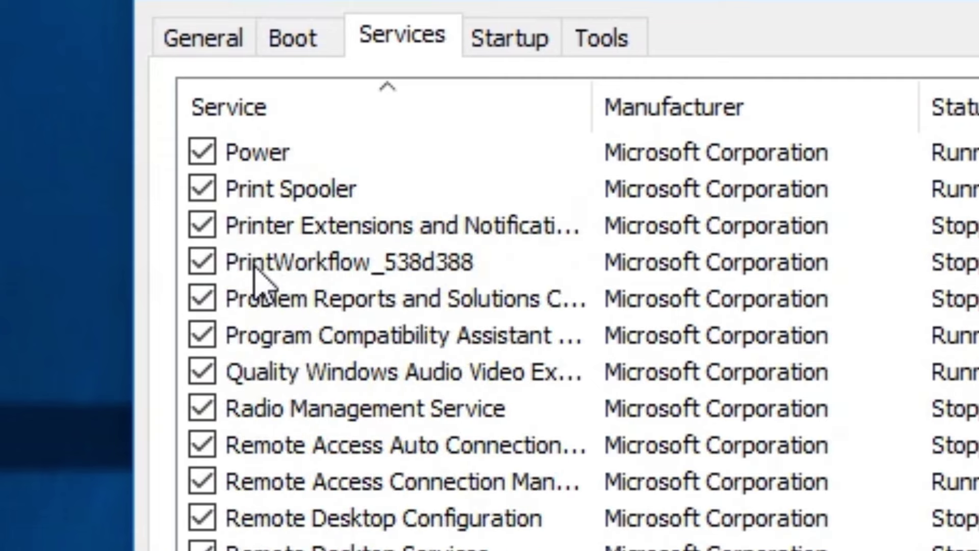
{"action": "scroll", "coordinate": [344, 395], "scroll_direction": "down", "scroll_amount": 1}
{"action": "scroll", "coordinate": [346, 393], "scroll_direction": "up", "scroll_amount": 1}
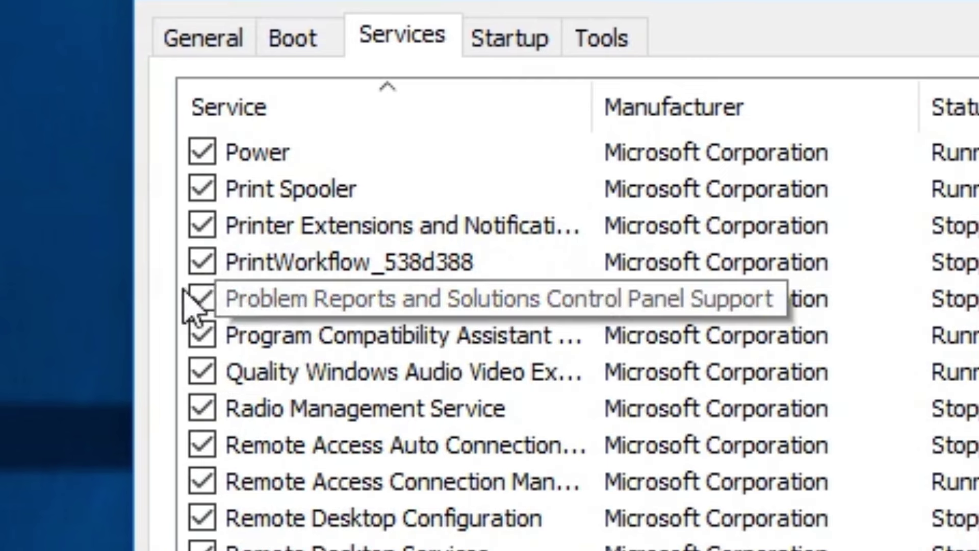
{"action": "scroll", "coordinate": [258, 313], "scroll_direction": "down", "scroll_amount": 2}
{"action": "scroll", "coordinate": [258, 313], "scroll_direction": "up", "scroll_amount": 1}
{"action": "scroll", "coordinate": [257, 302], "scroll_direction": "up", "scroll_amount": 1}
{"action": "scroll", "coordinate": [257, 301], "scroll_direction": "down", "scroll_amount": 1}
{"action": "scroll", "coordinate": [257, 302], "scroll_direction": "up", "scroll_amount": 1}
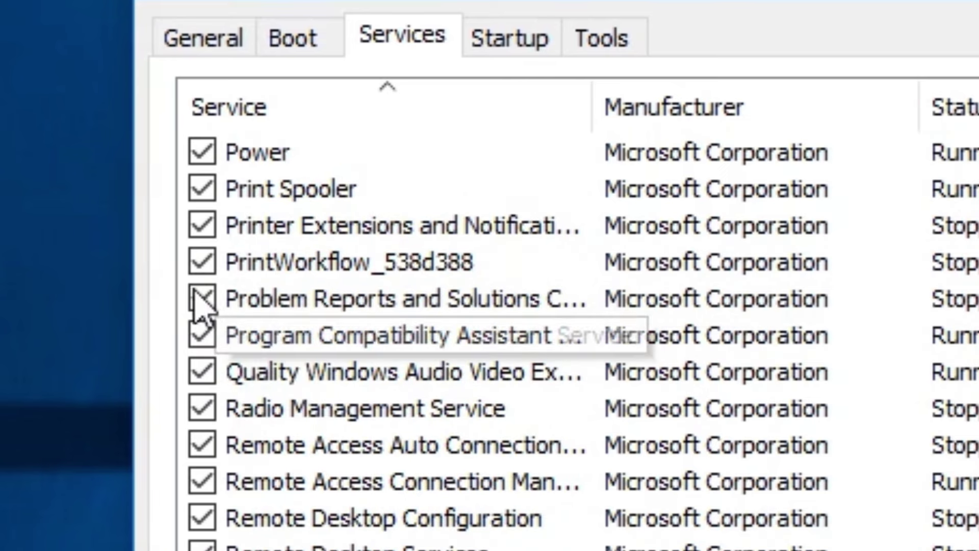
{"action": "left_click", "coordinate": [197, 298]}
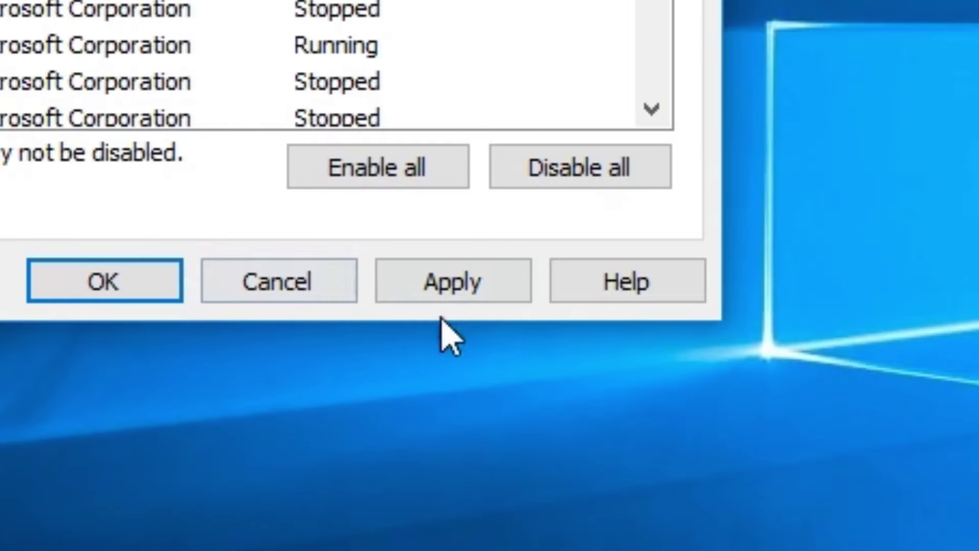
Apply the service changes, close System Configuration and dismiss the restart prompt without restarting
{"action": "left_click", "coordinate": [459, 296]}
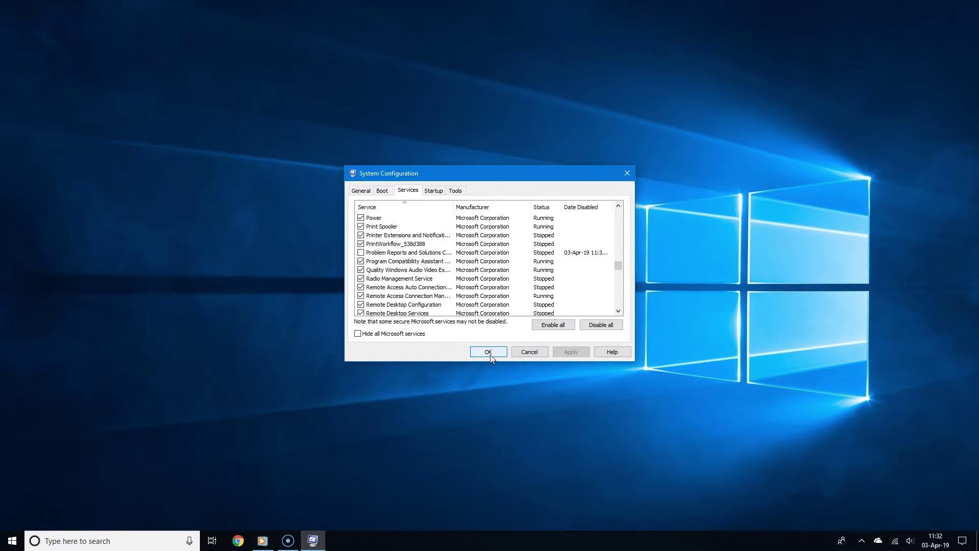
{"action": "left_click", "coordinate": [483, 369]}
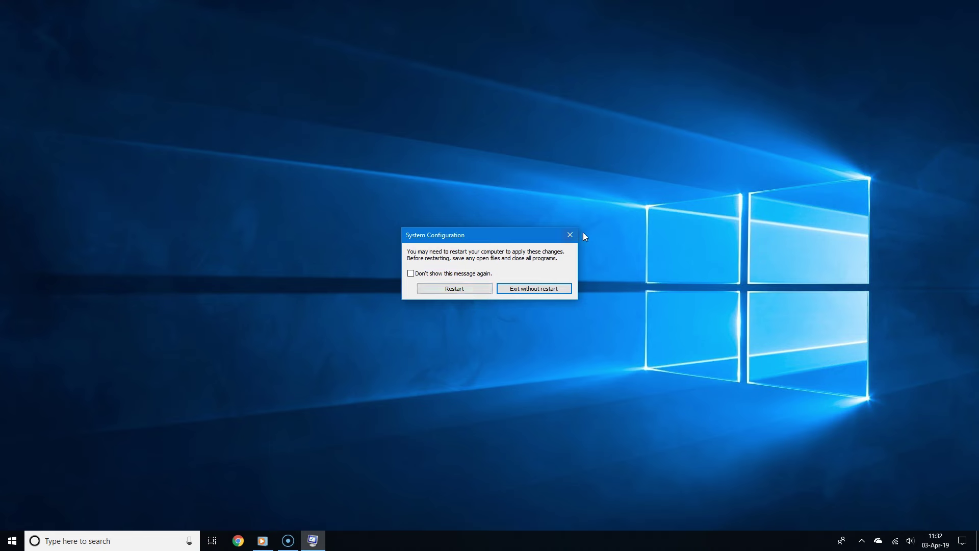
{"action": "left_click", "coordinate": [570, 234]}
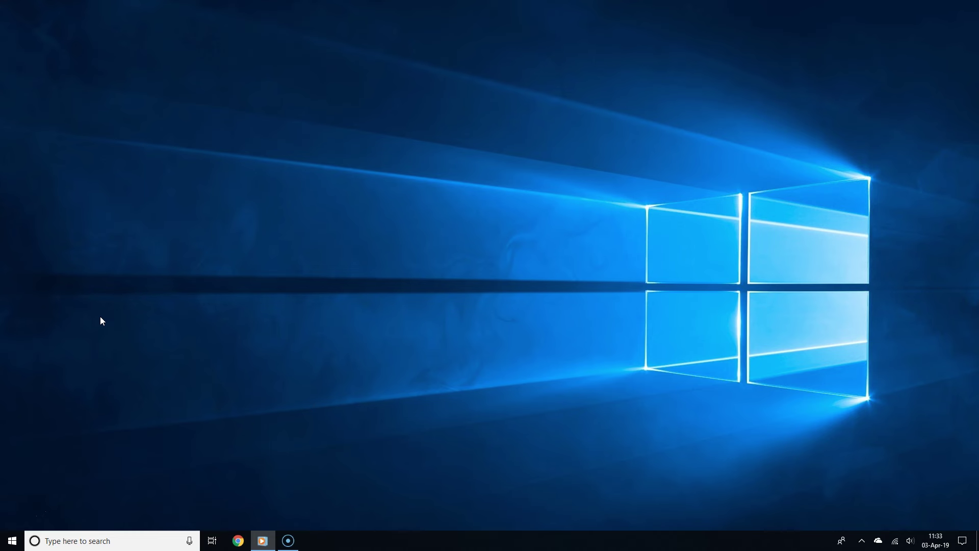
Search Windows for "reset" and open the Reset this PC system settings
{"action": "left_click", "coordinate": [12, 541]}
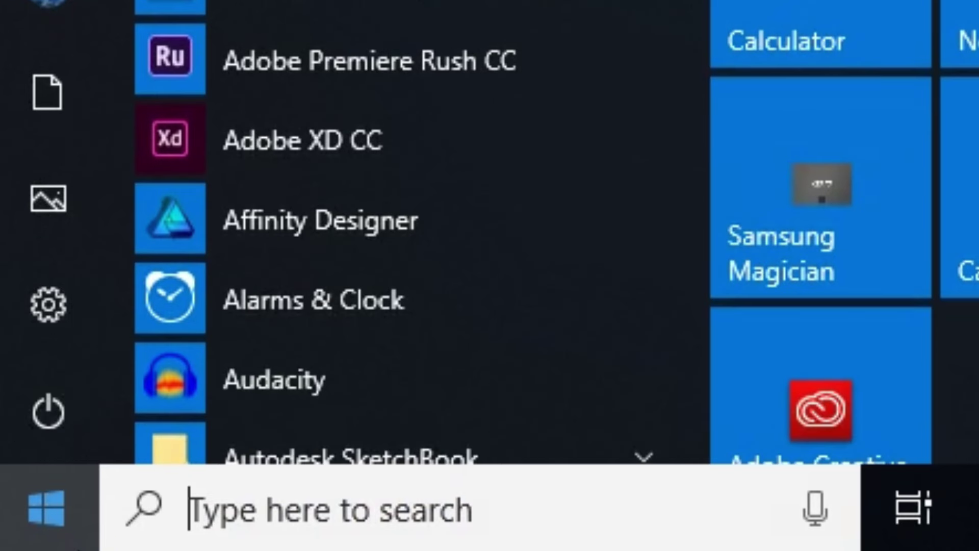
{"action": "type", "text": "reset"}
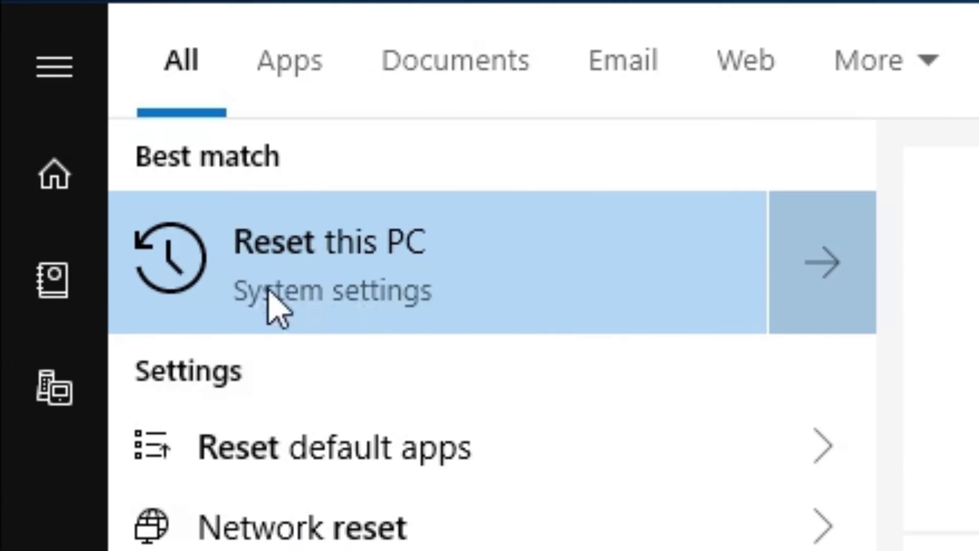
{"action": "left_click", "coordinate": [345, 290]}
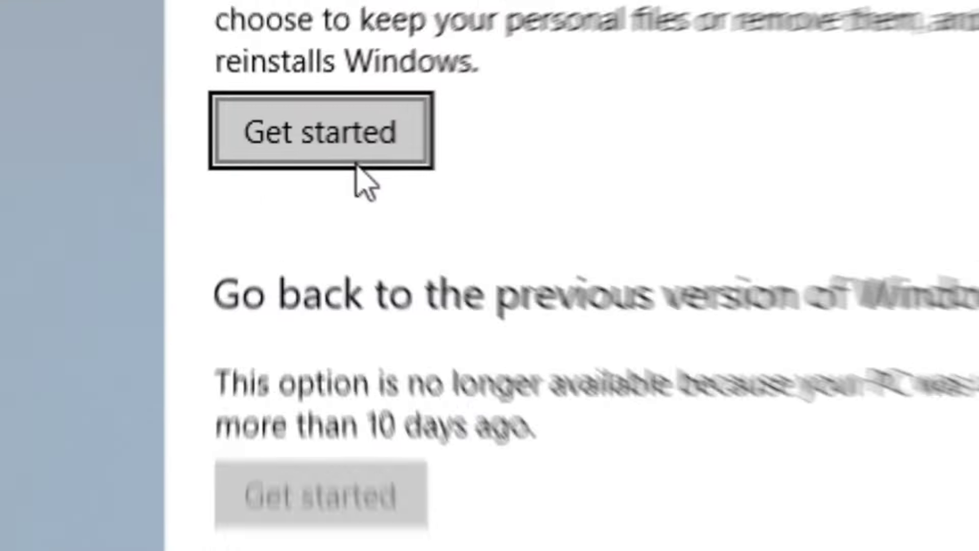
Bring up the reset options for this PC, cancel without choosing one, and close Settings
{"action": "left_click", "coordinate": [290, 135]}
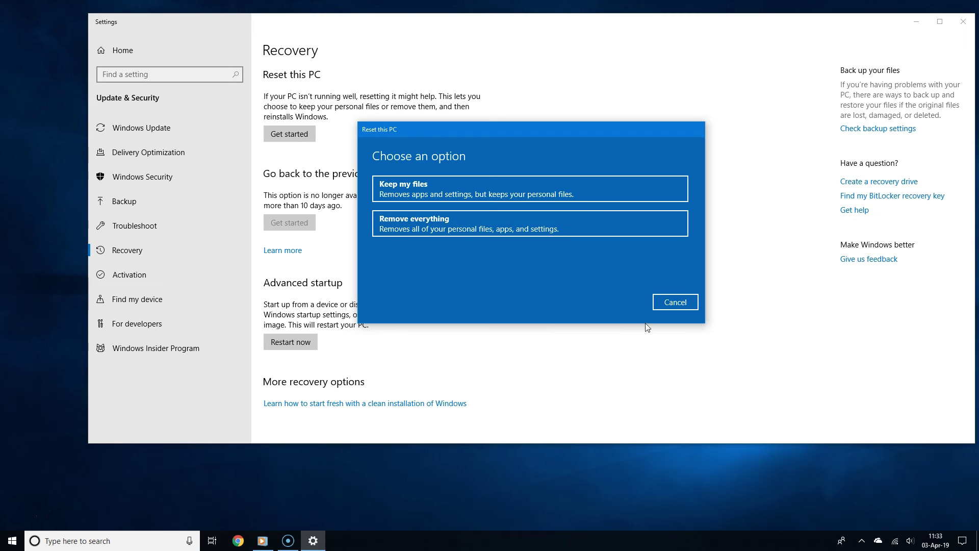
{"action": "left_click", "coordinate": [669, 304]}
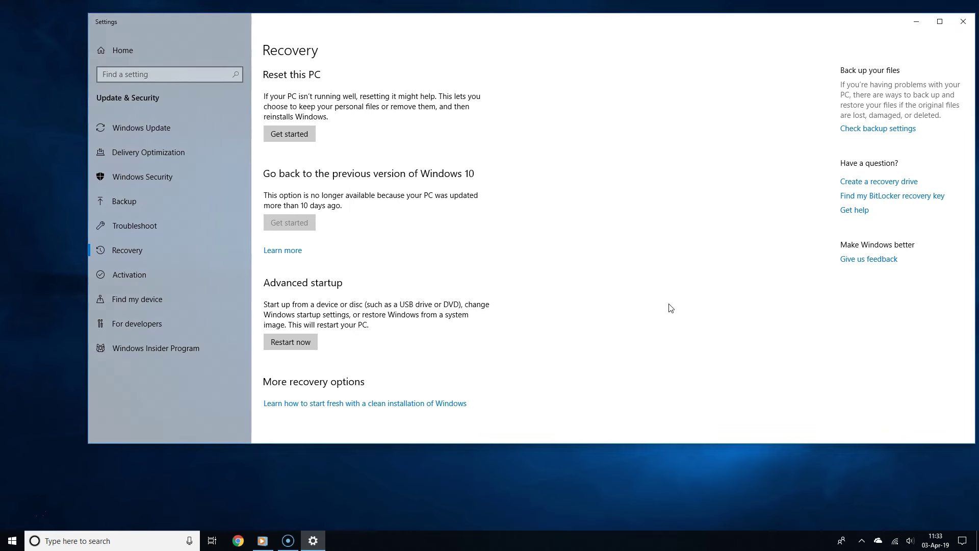
{"action": "left_click", "coordinate": [959, 25]}
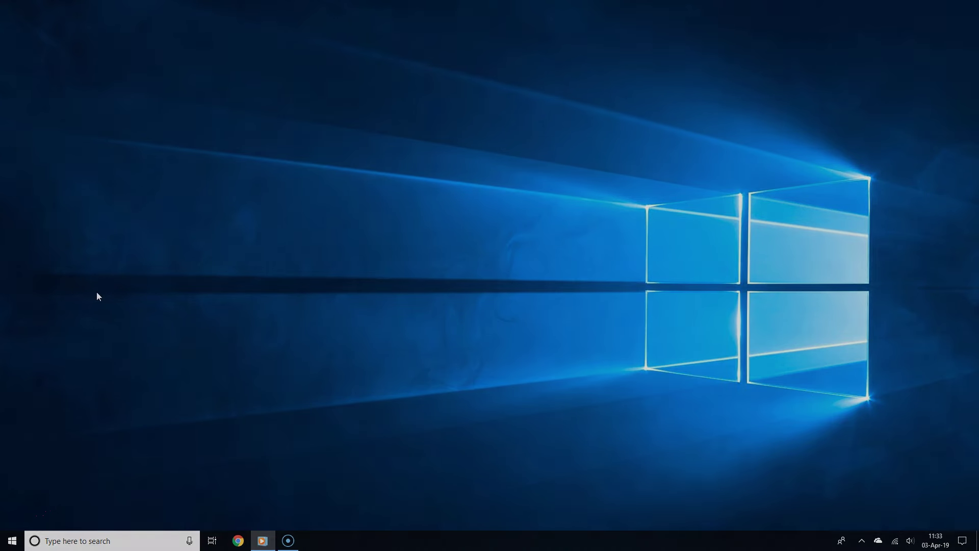